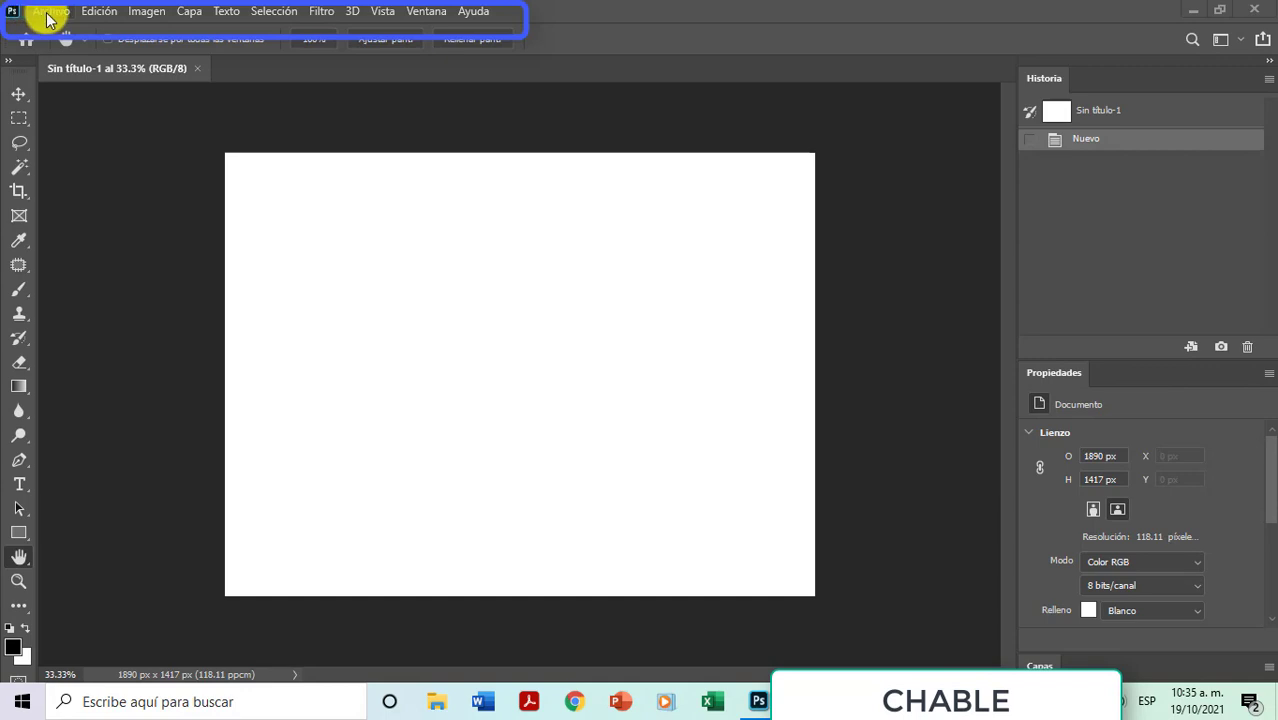
# Browse the File, Edit, Image, Layer, Type, Select and Filter menus in turn.
pyautogui.click(48, 12)
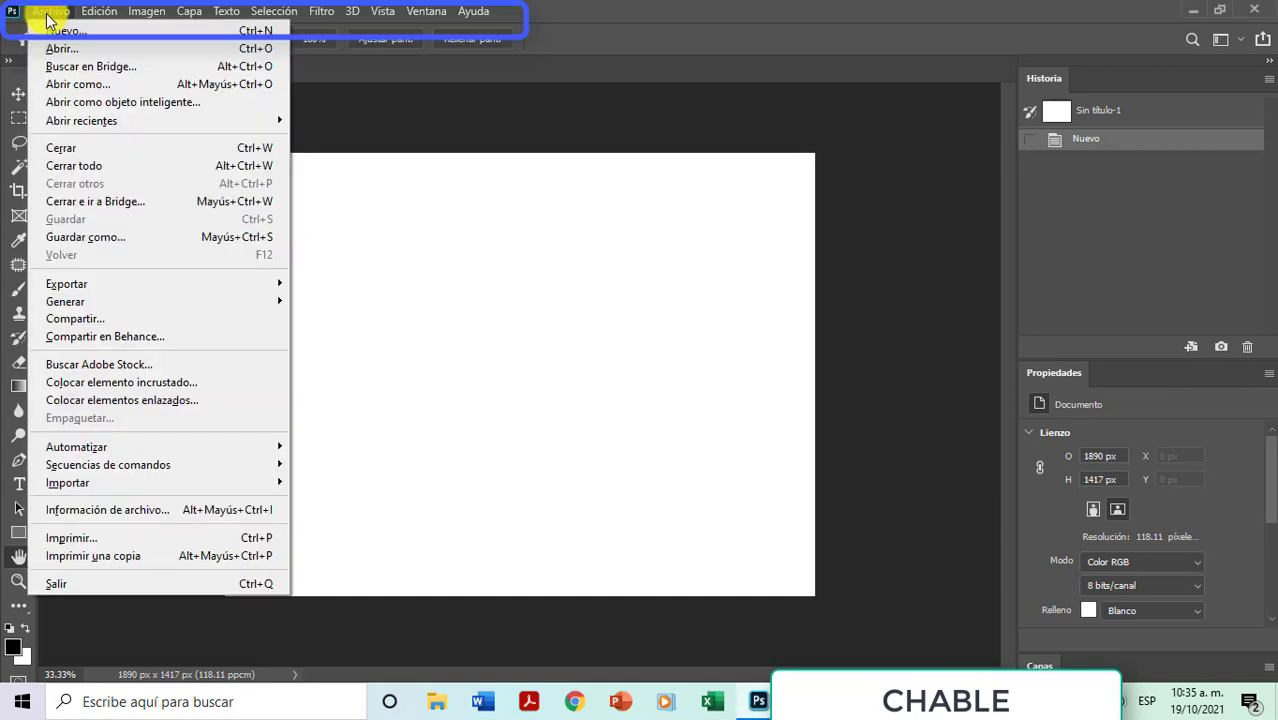
pyautogui.click(50, 15)
pyautogui.click(100, 15)
pyautogui.click(103, 18)
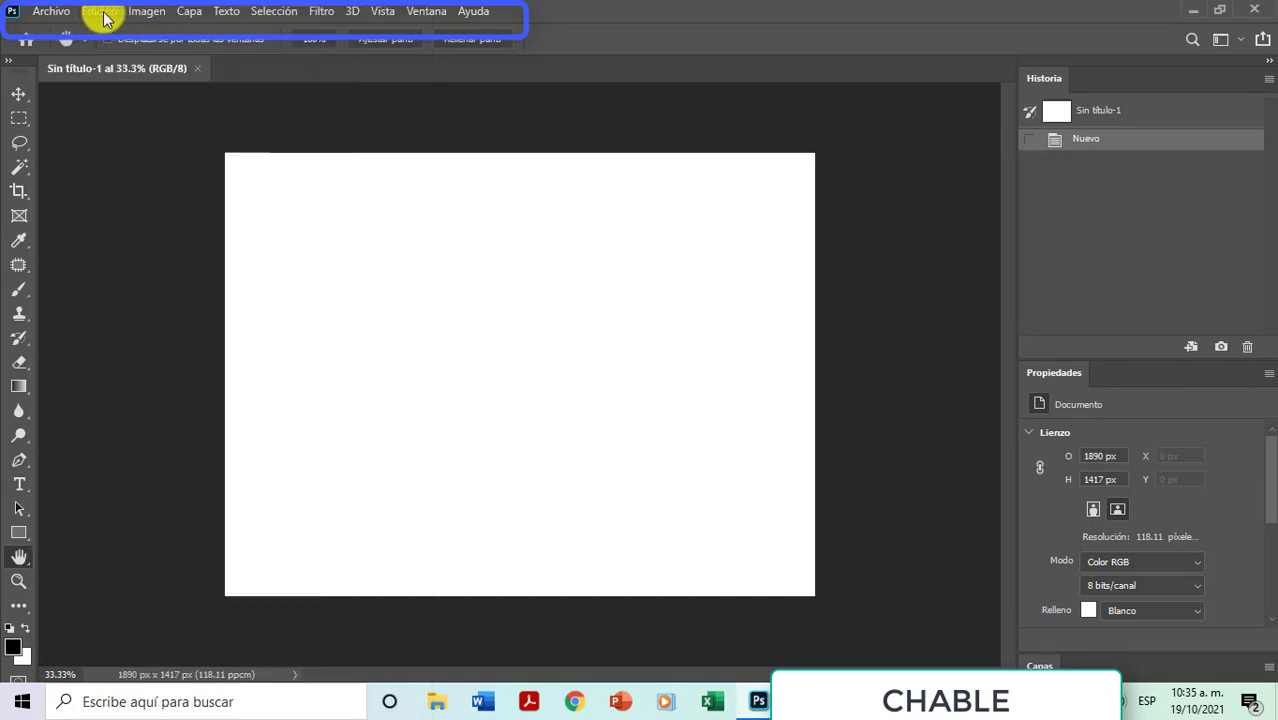
pyautogui.click(140, 12)
pyautogui.click(158, 12)
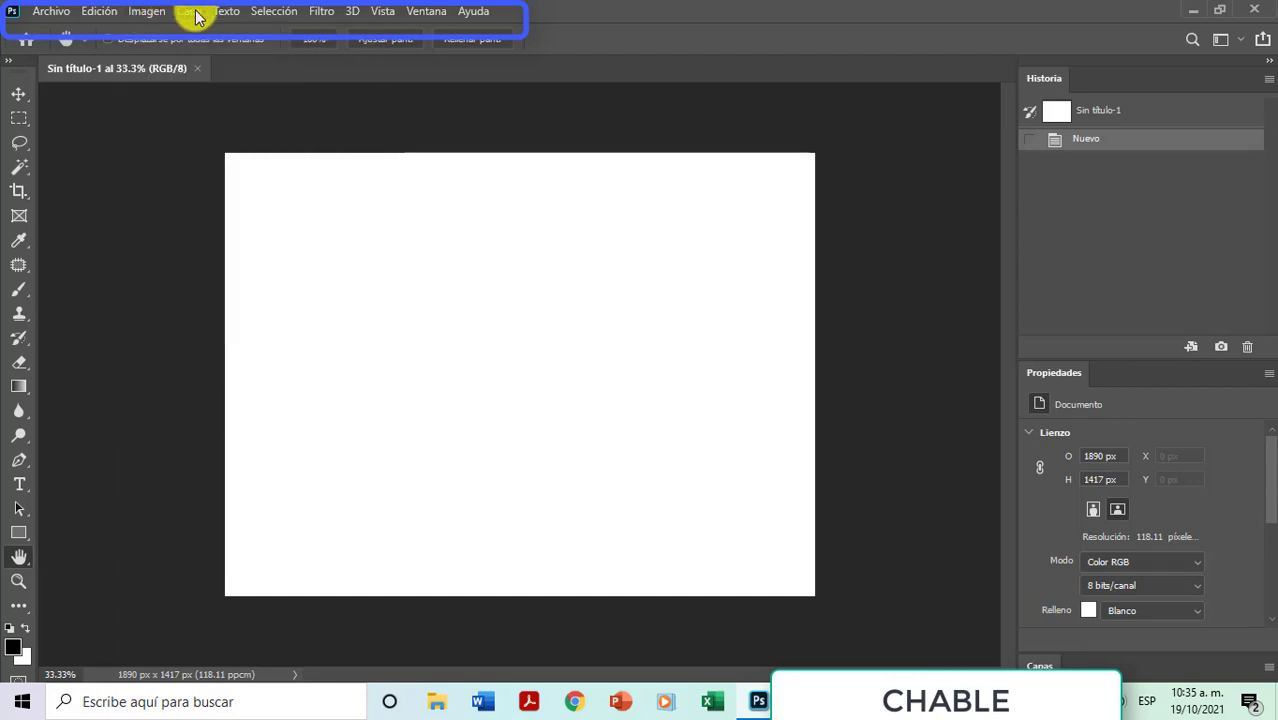
pyautogui.click(196, 14)
pyautogui.click(198, 14)
pyautogui.click(222, 14)
pyautogui.click(226, 16)
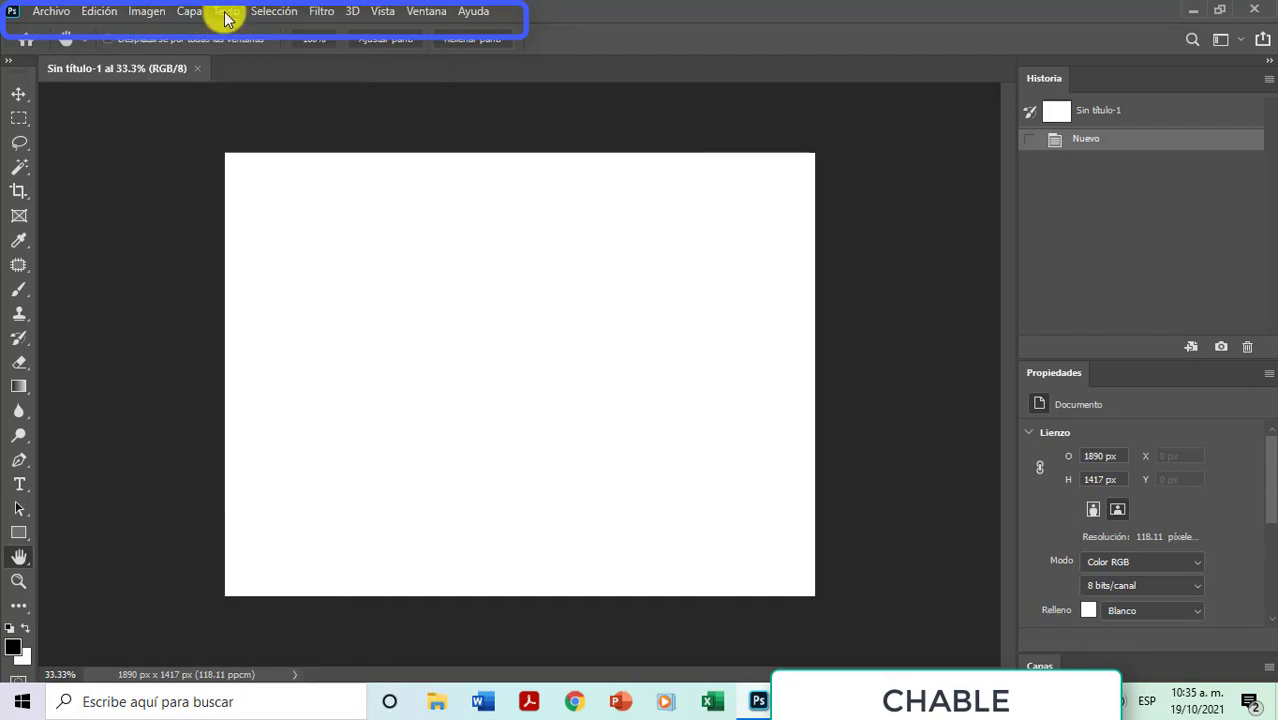
pyautogui.click(265, 16)
pyautogui.click(262, 16)
pyautogui.click(315, 18)
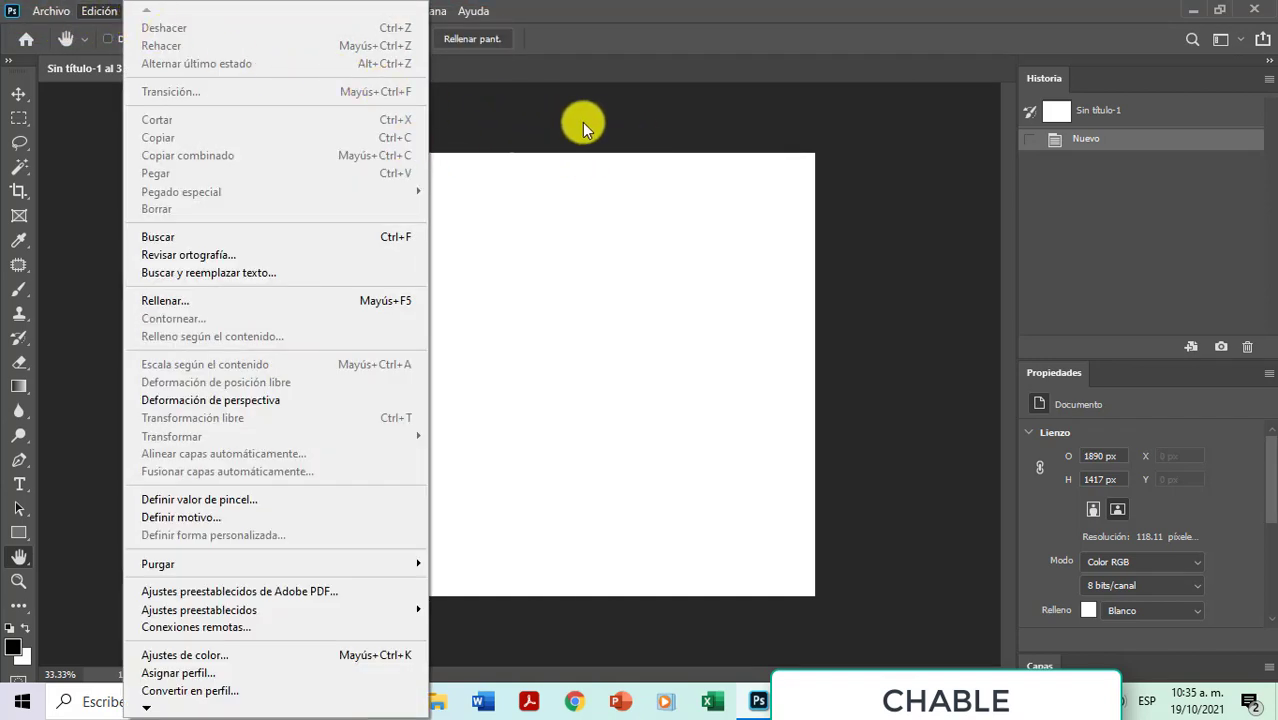
# Close the menu, try the Patch tool, then select the Brush tool for its options.
pyautogui.click(685, 127)
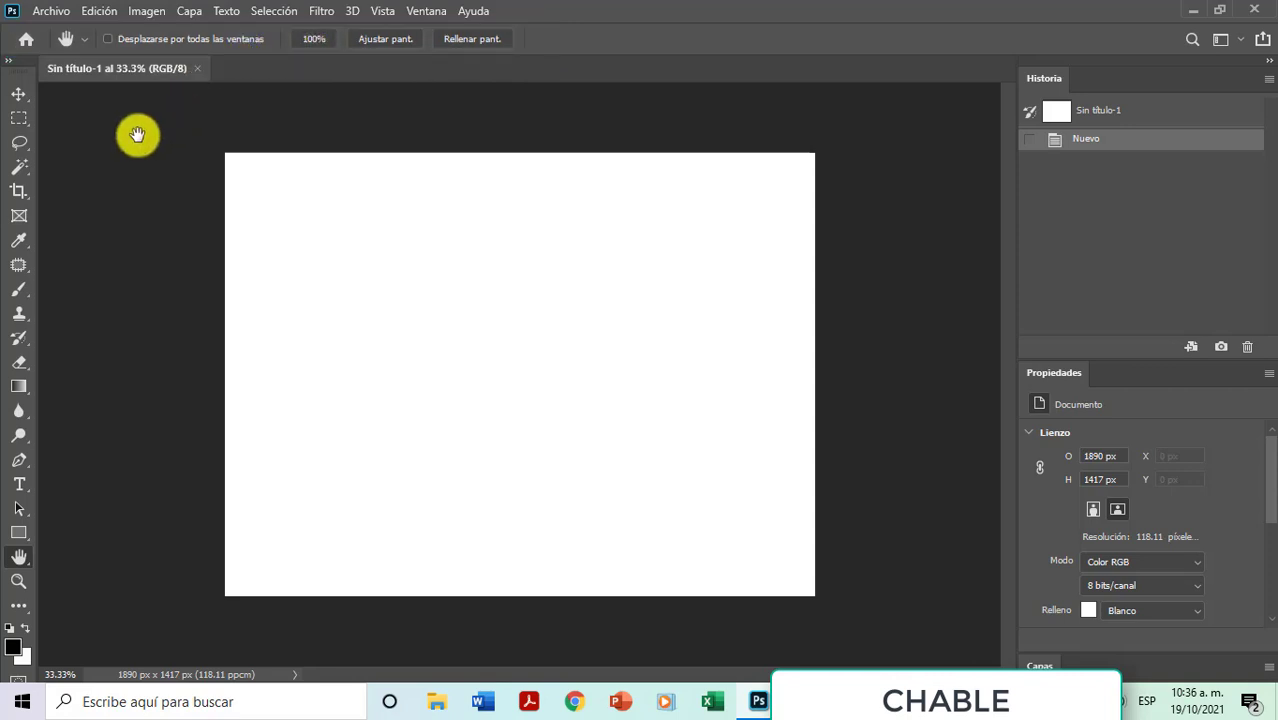
pyautogui.click(19, 265)
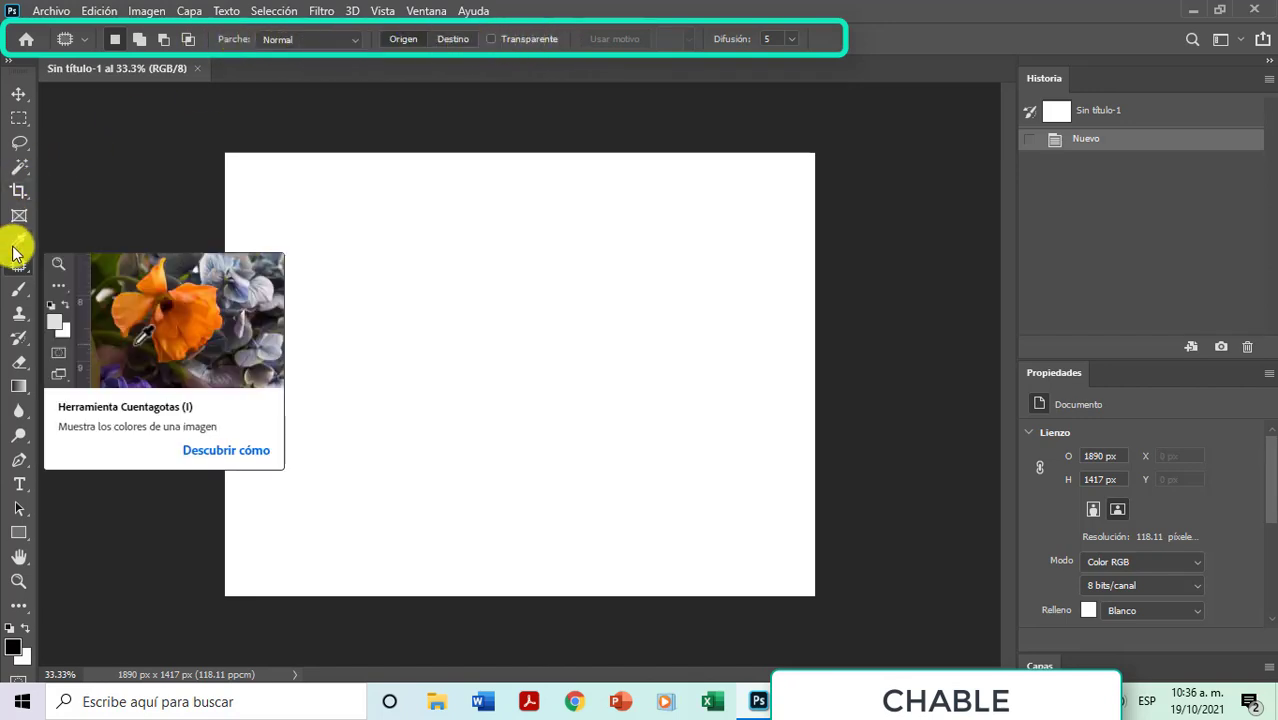
pyautogui.click(15, 296)
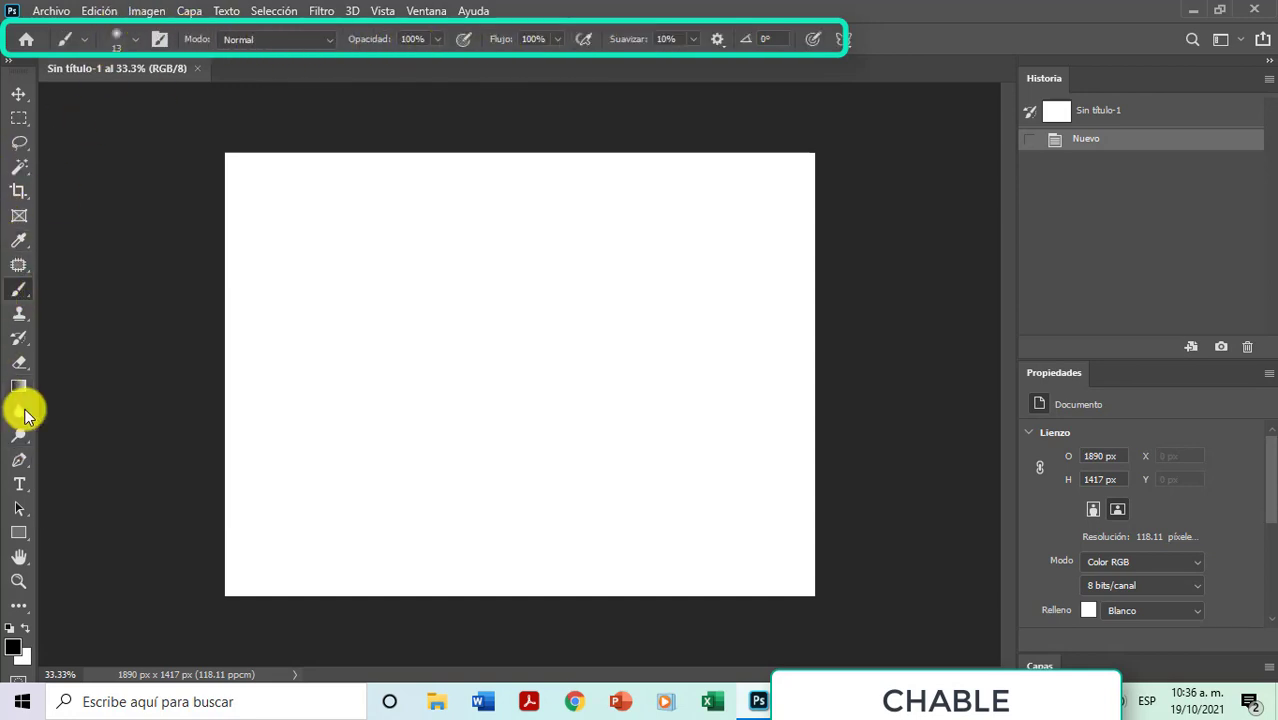
# Select the Blur tool (Normal, 50% strength) and switch the toolbar to two columns.
pyautogui.click(22, 406)
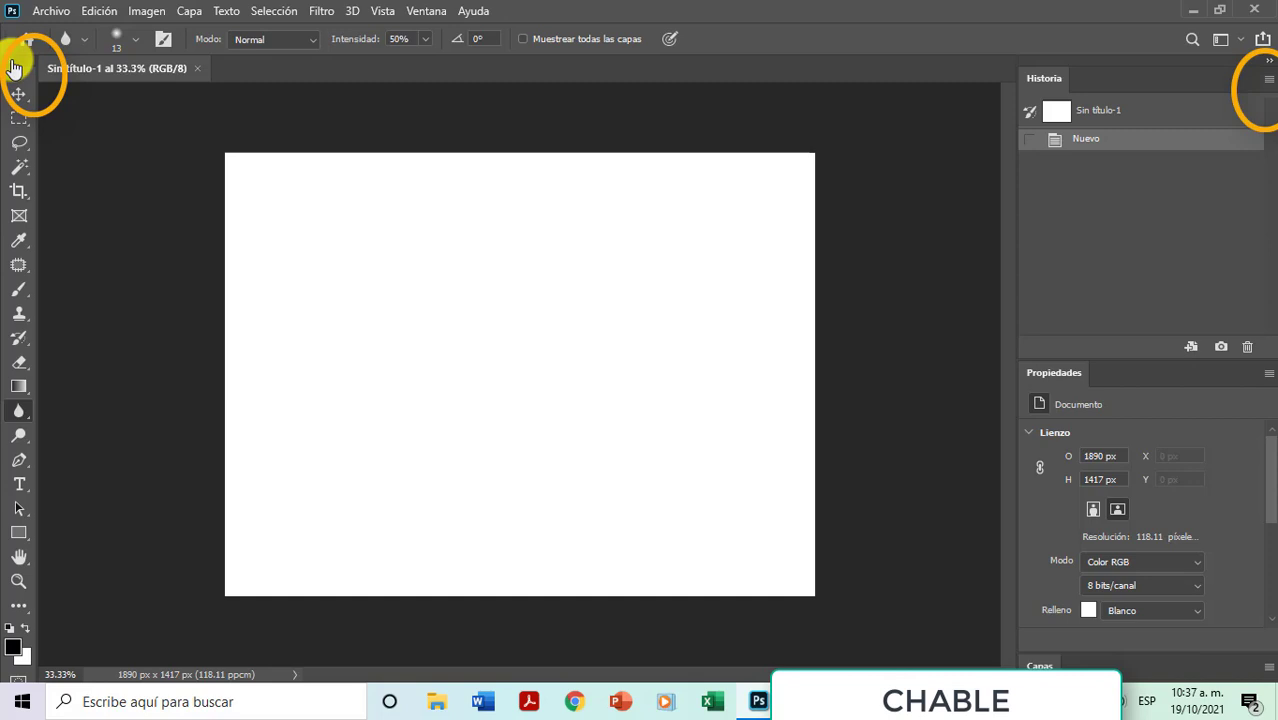
pyautogui.click(12, 65)
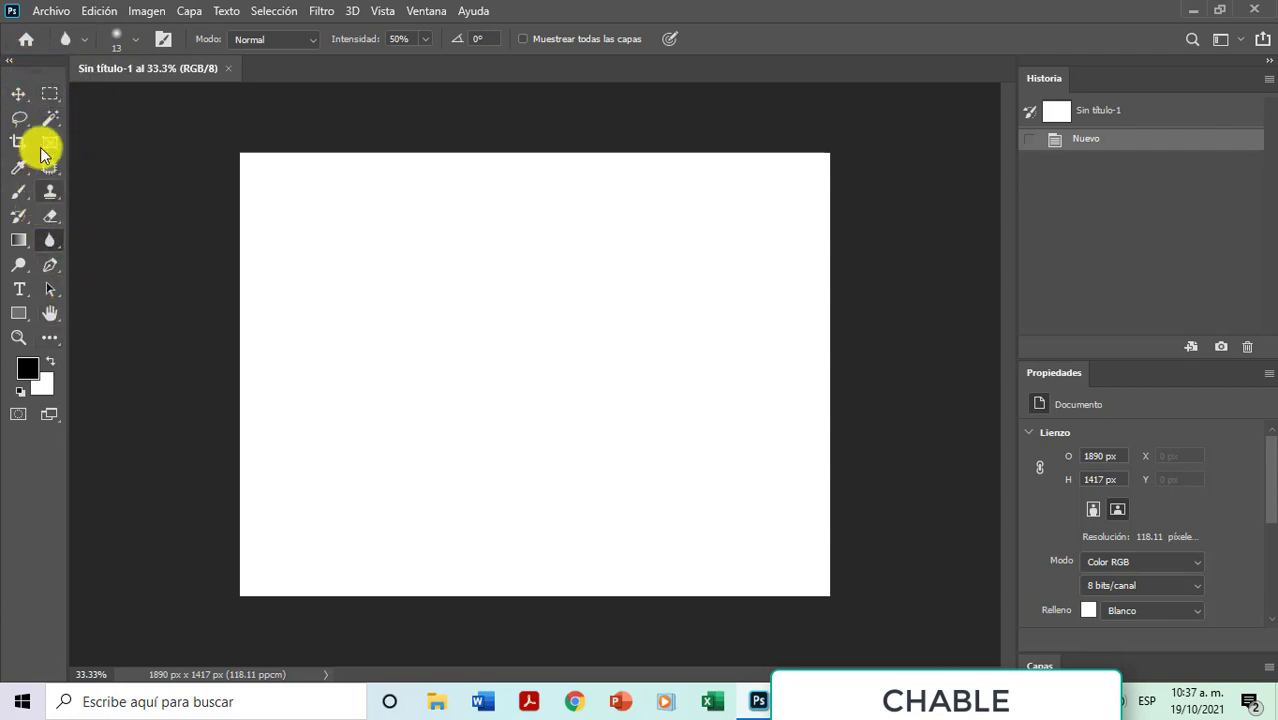
pyautogui.click(15, 66)
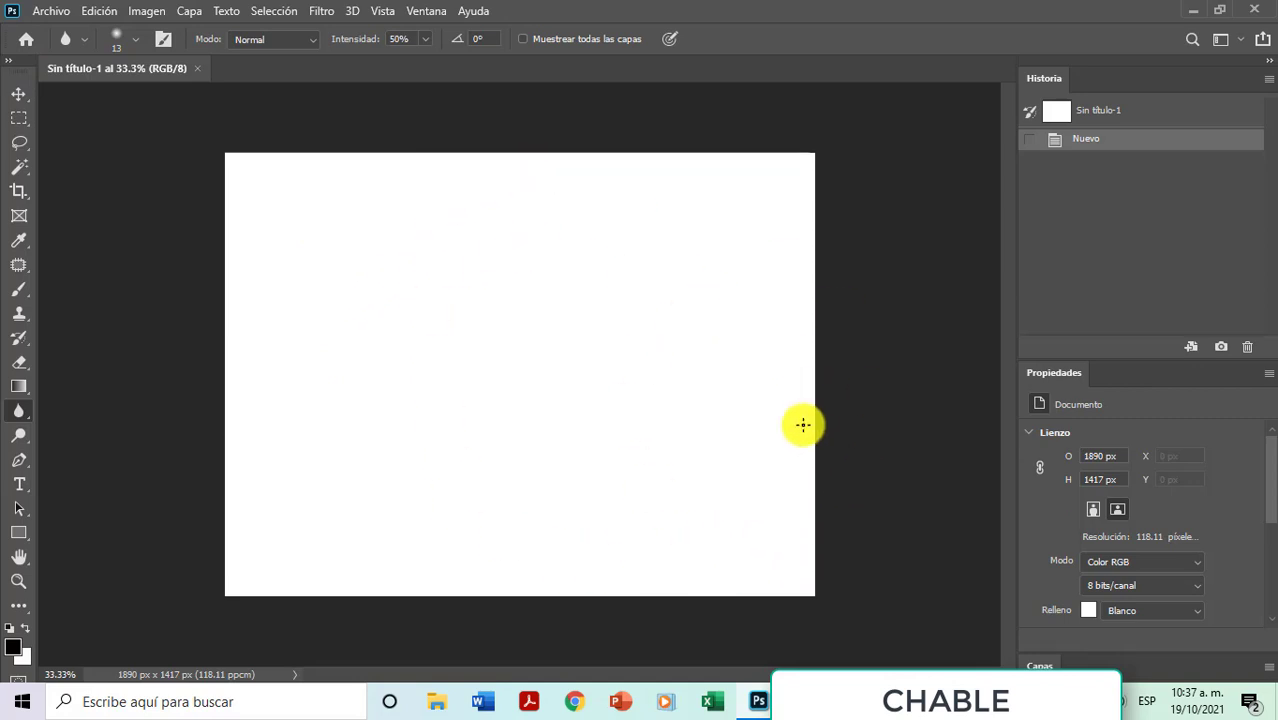
pyautogui.click(10, 63)
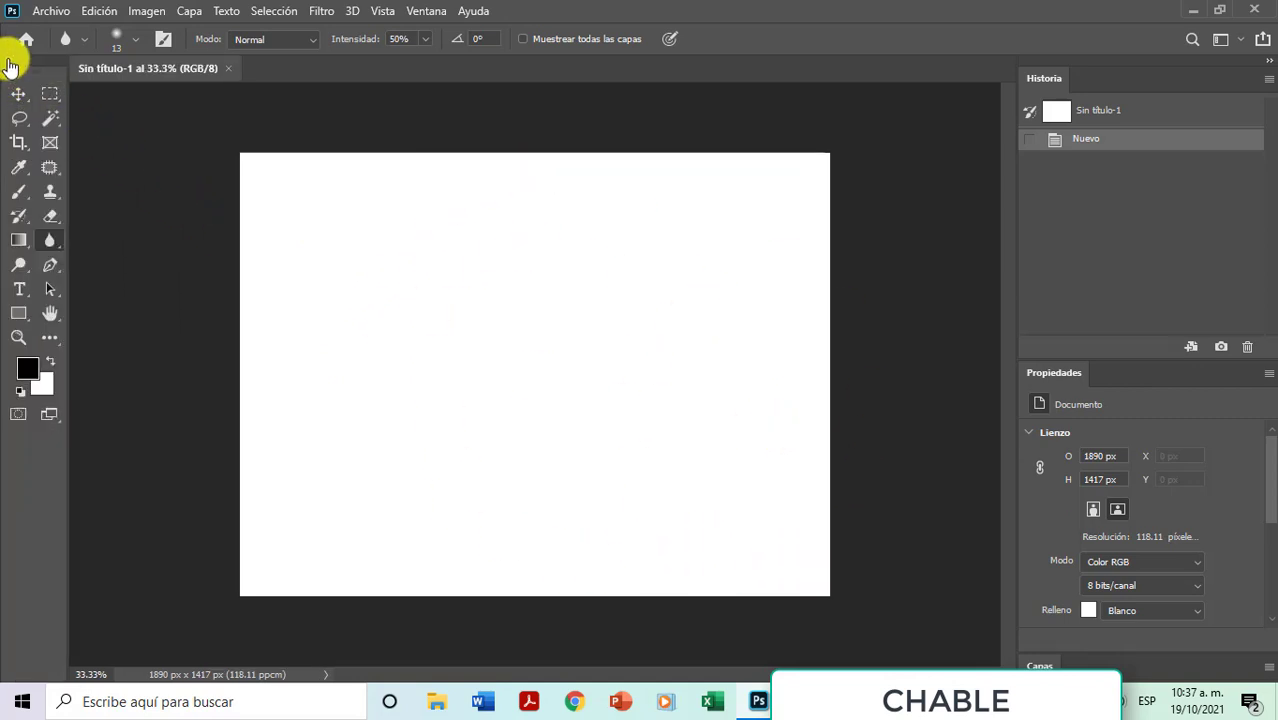
pyautogui.click(10, 63)
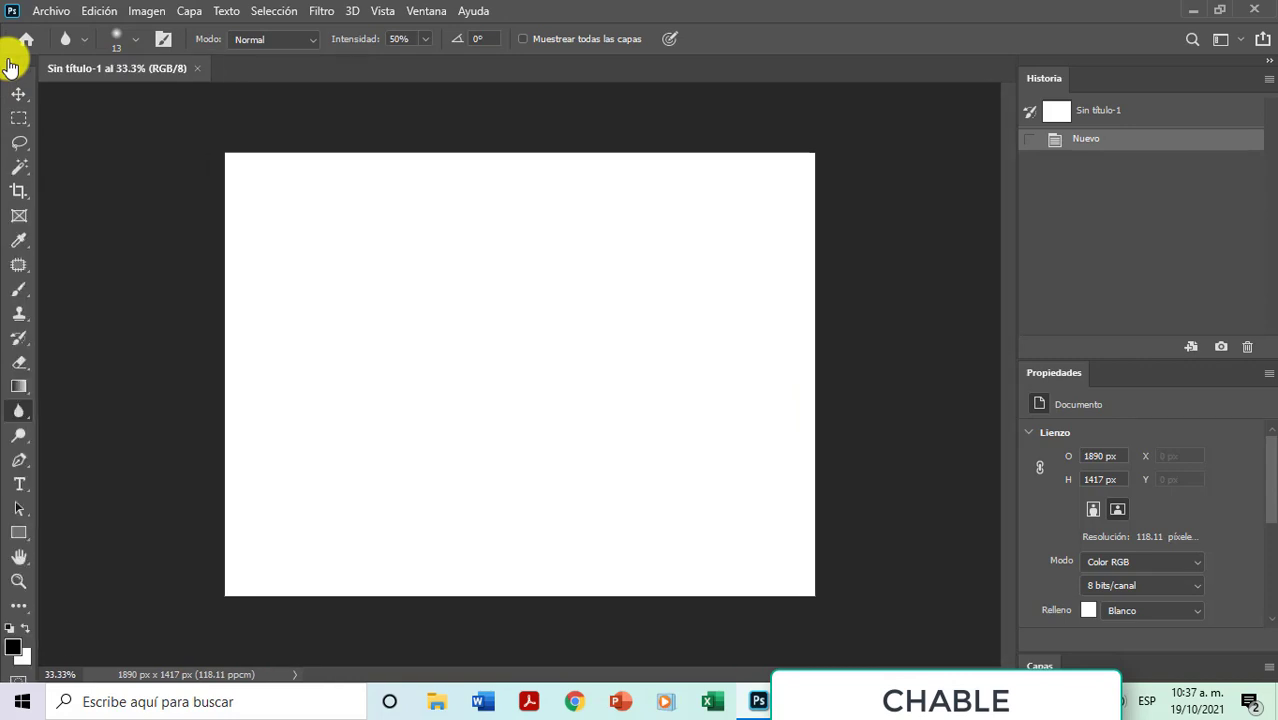
pyautogui.click(10, 63)
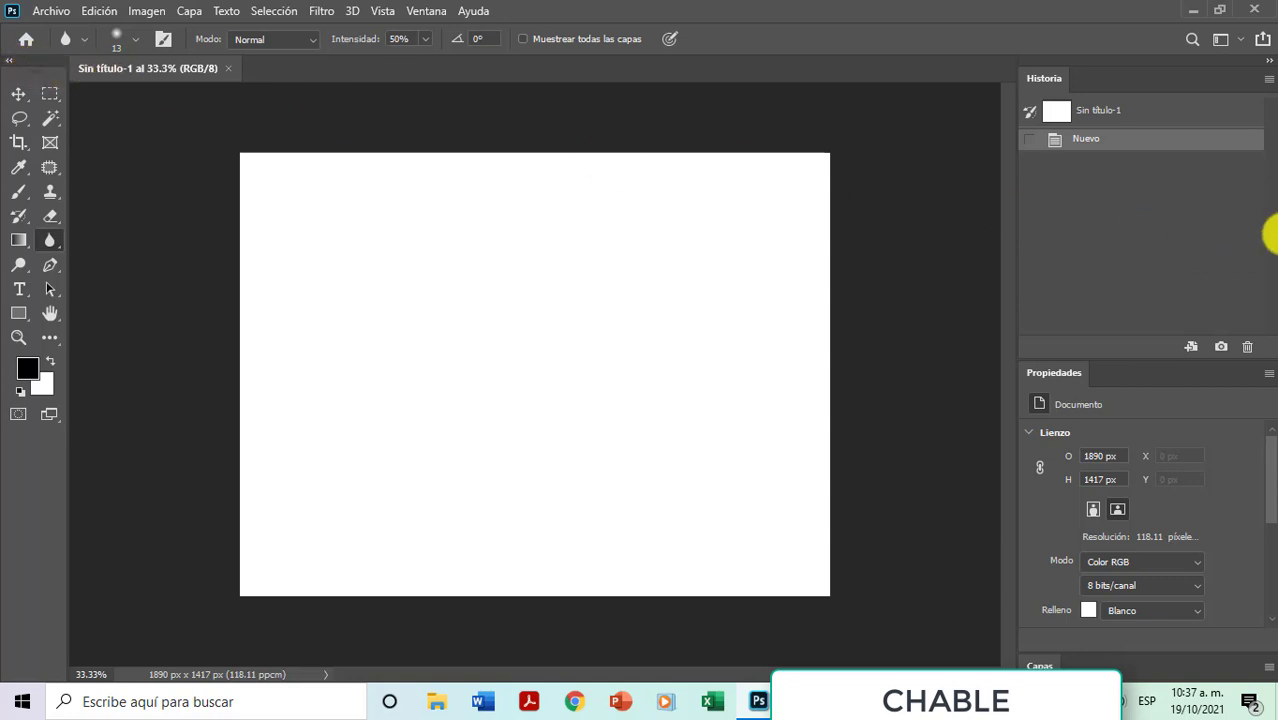
pyautogui.click(1265, 67)
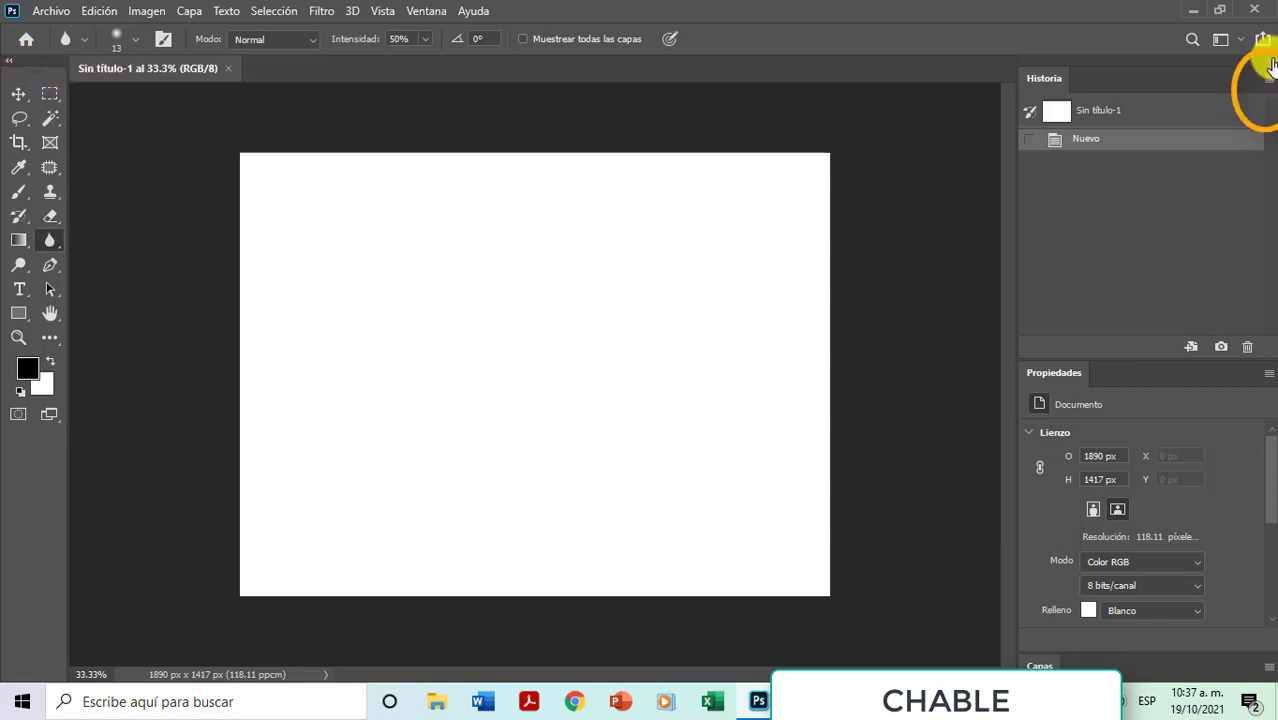
pyautogui.click(1268, 66)
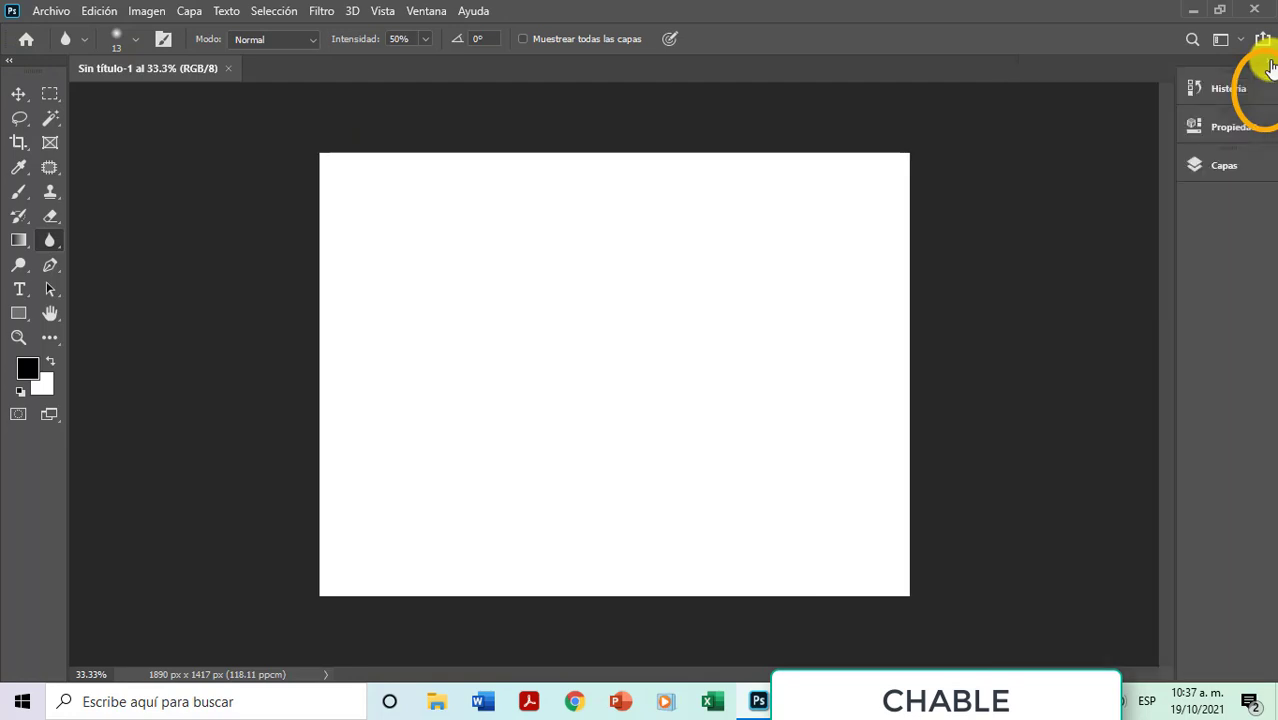
pyautogui.click(1268, 66)
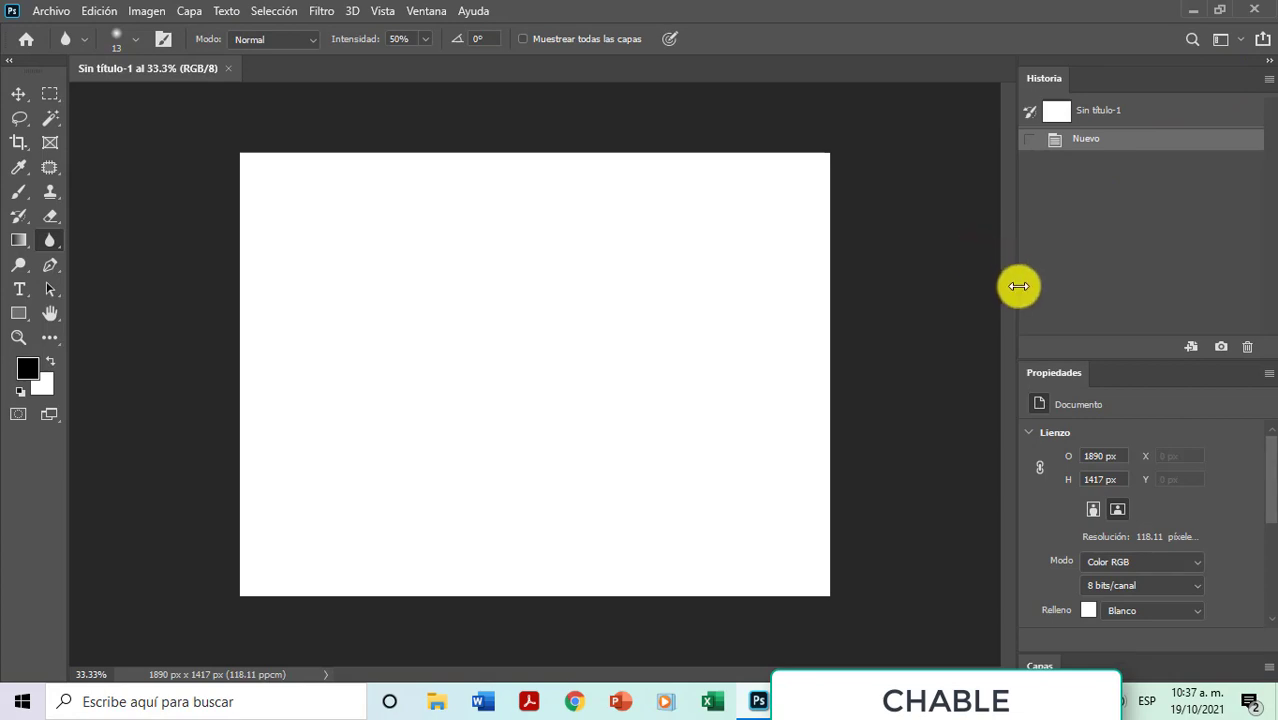
pyautogui.click(1266, 66)
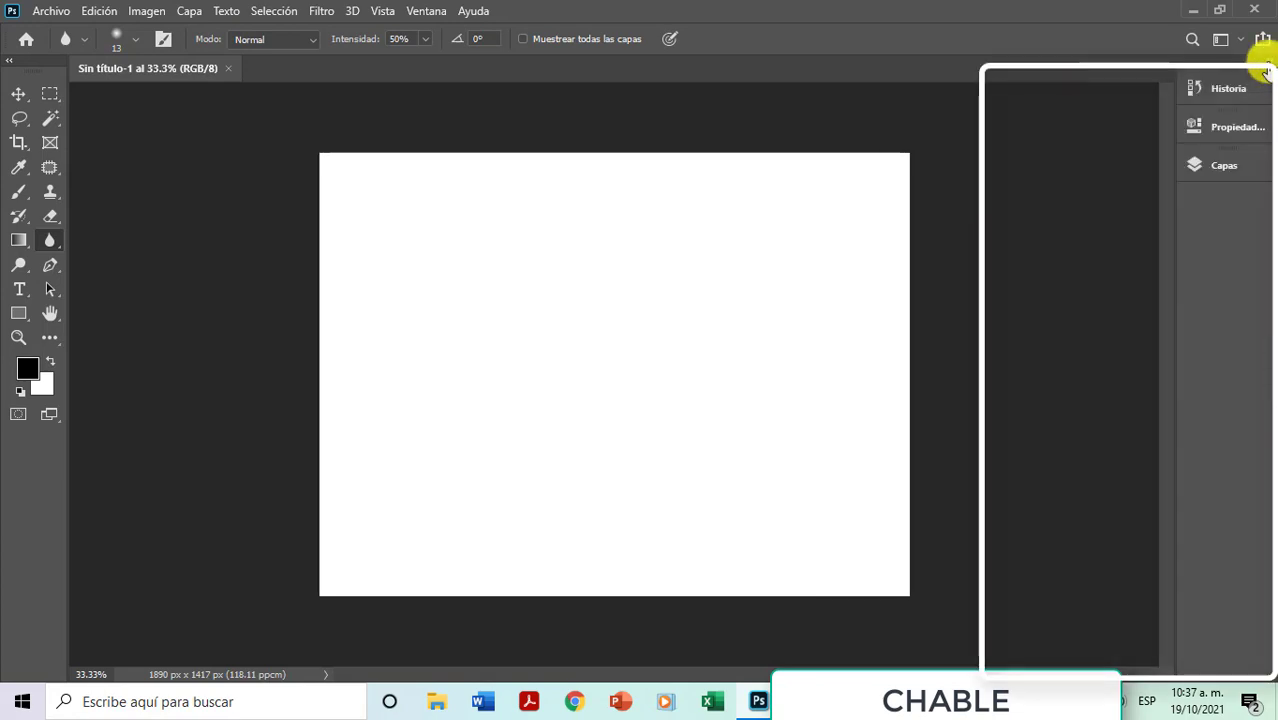
pyautogui.click(1266, 70)
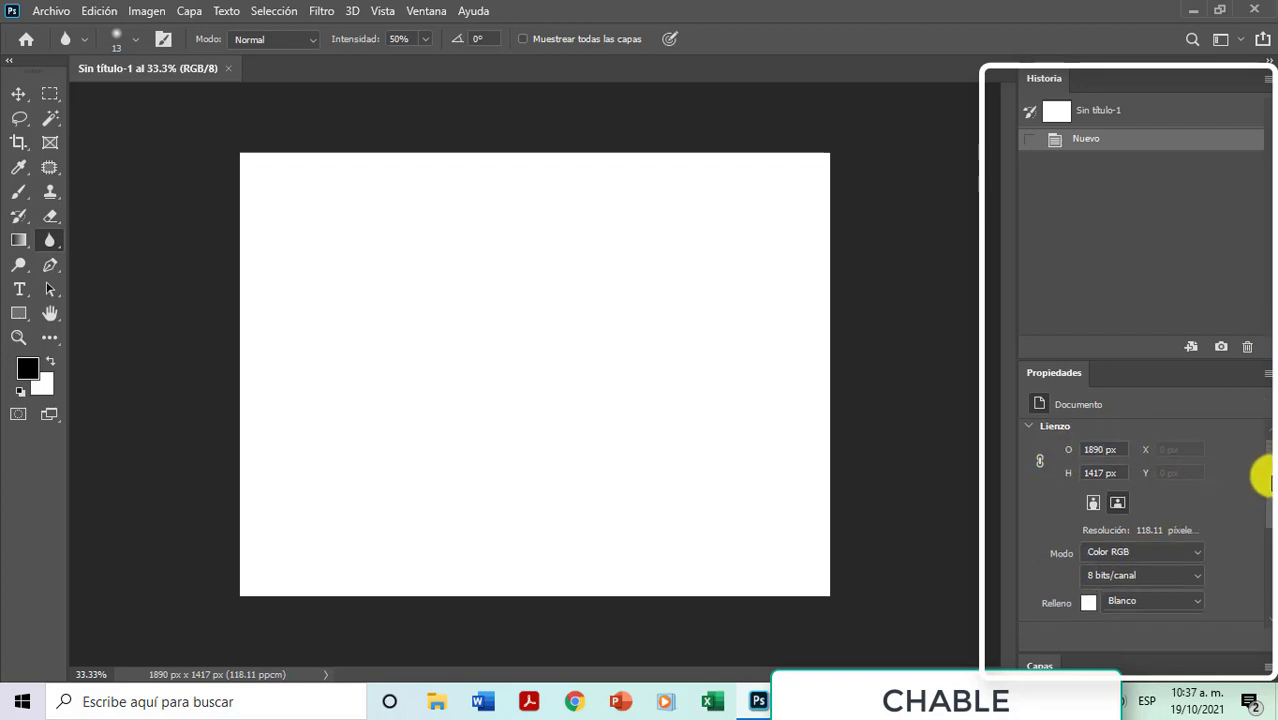
pyautogui.moveTo(1258, 480); pyautogui.dragTo(1265, 530)
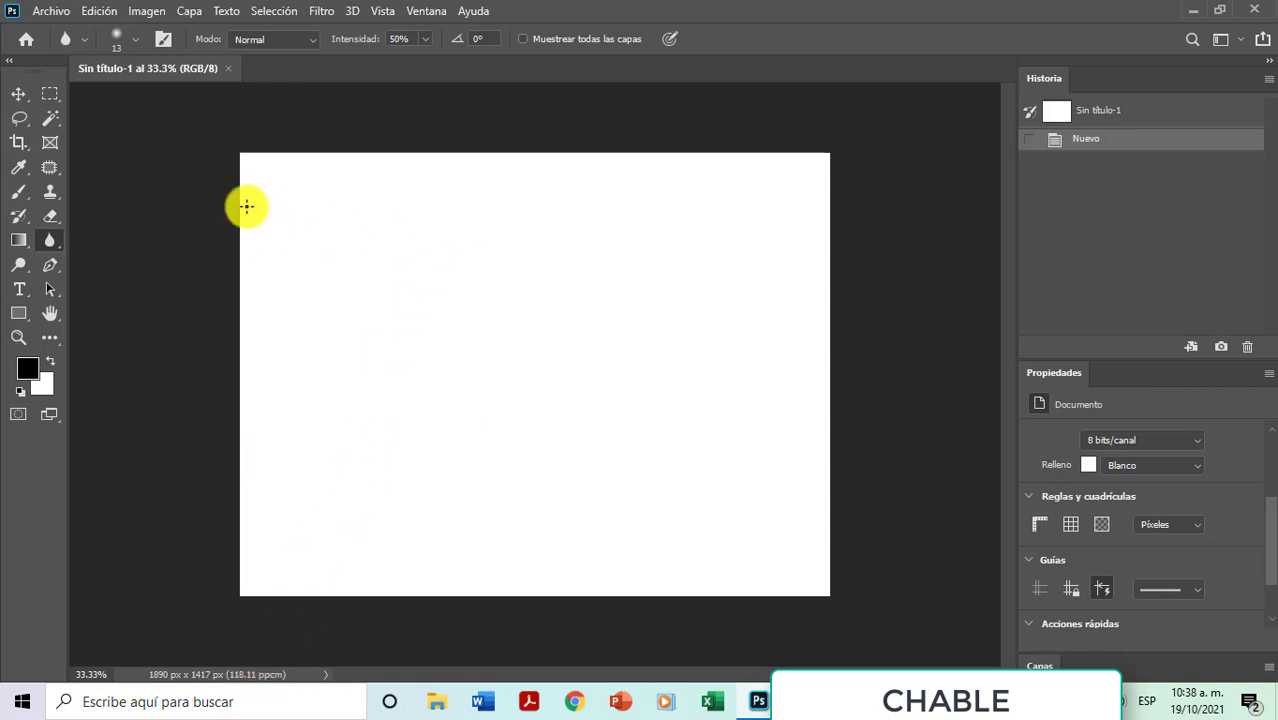
# Draw two Lasso selections, ending in a thin sliver, and expand the Capas panel showing Fondo.
pyautogui.click(20, 118)
pyautogui.moveTo(333, 265); pyautogui.dragTo(505, 338)
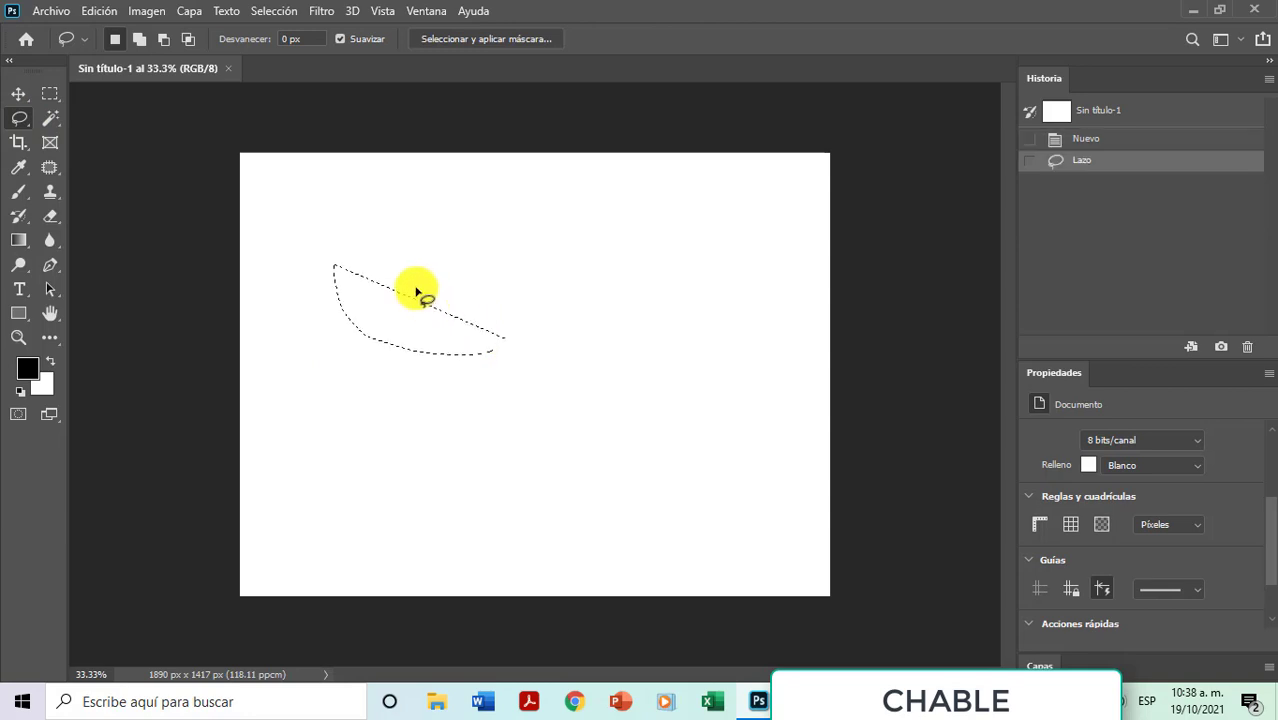
pyautogui.moveTo(410, 268); pyautogui.dragTo(365, 362)
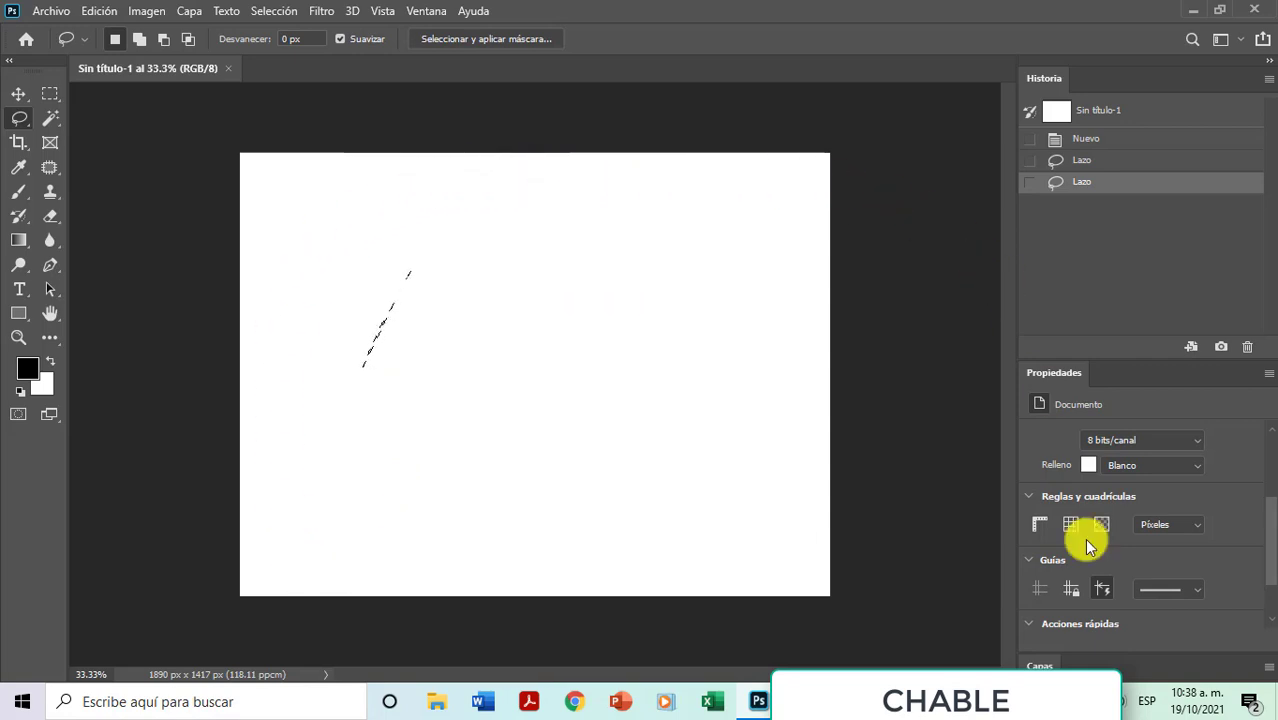
pyautogui.click(1042, 664)
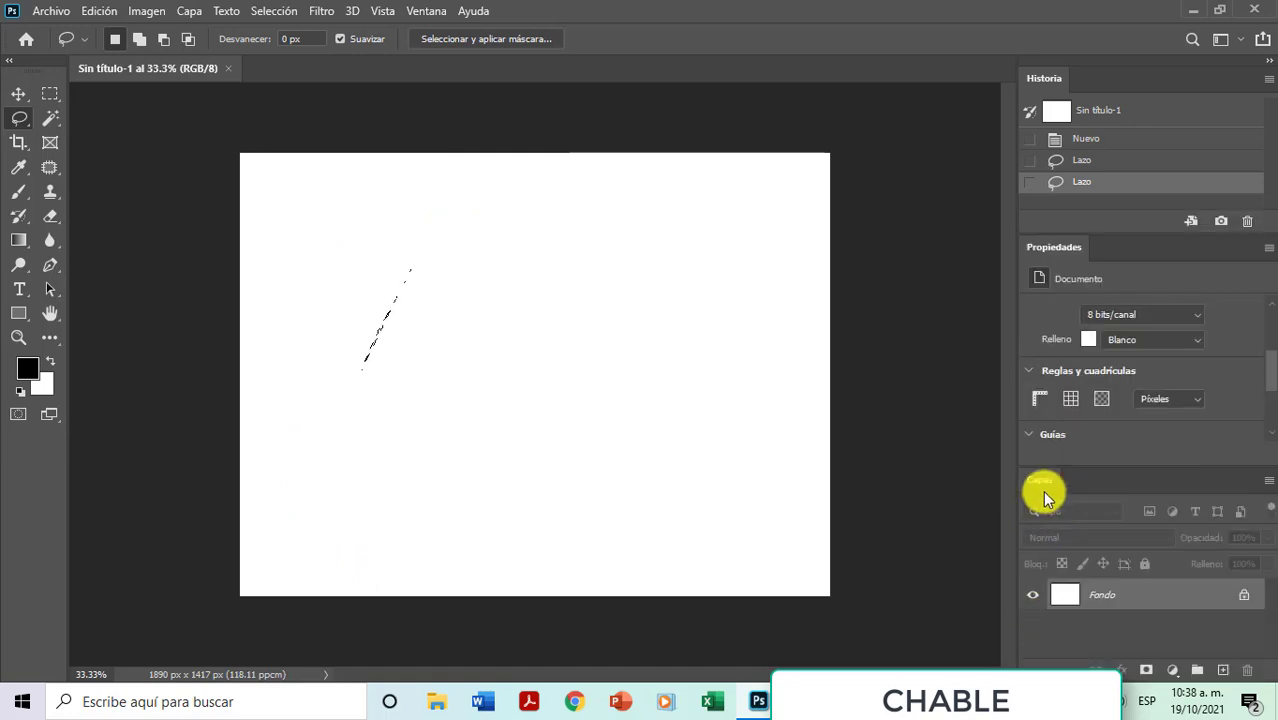